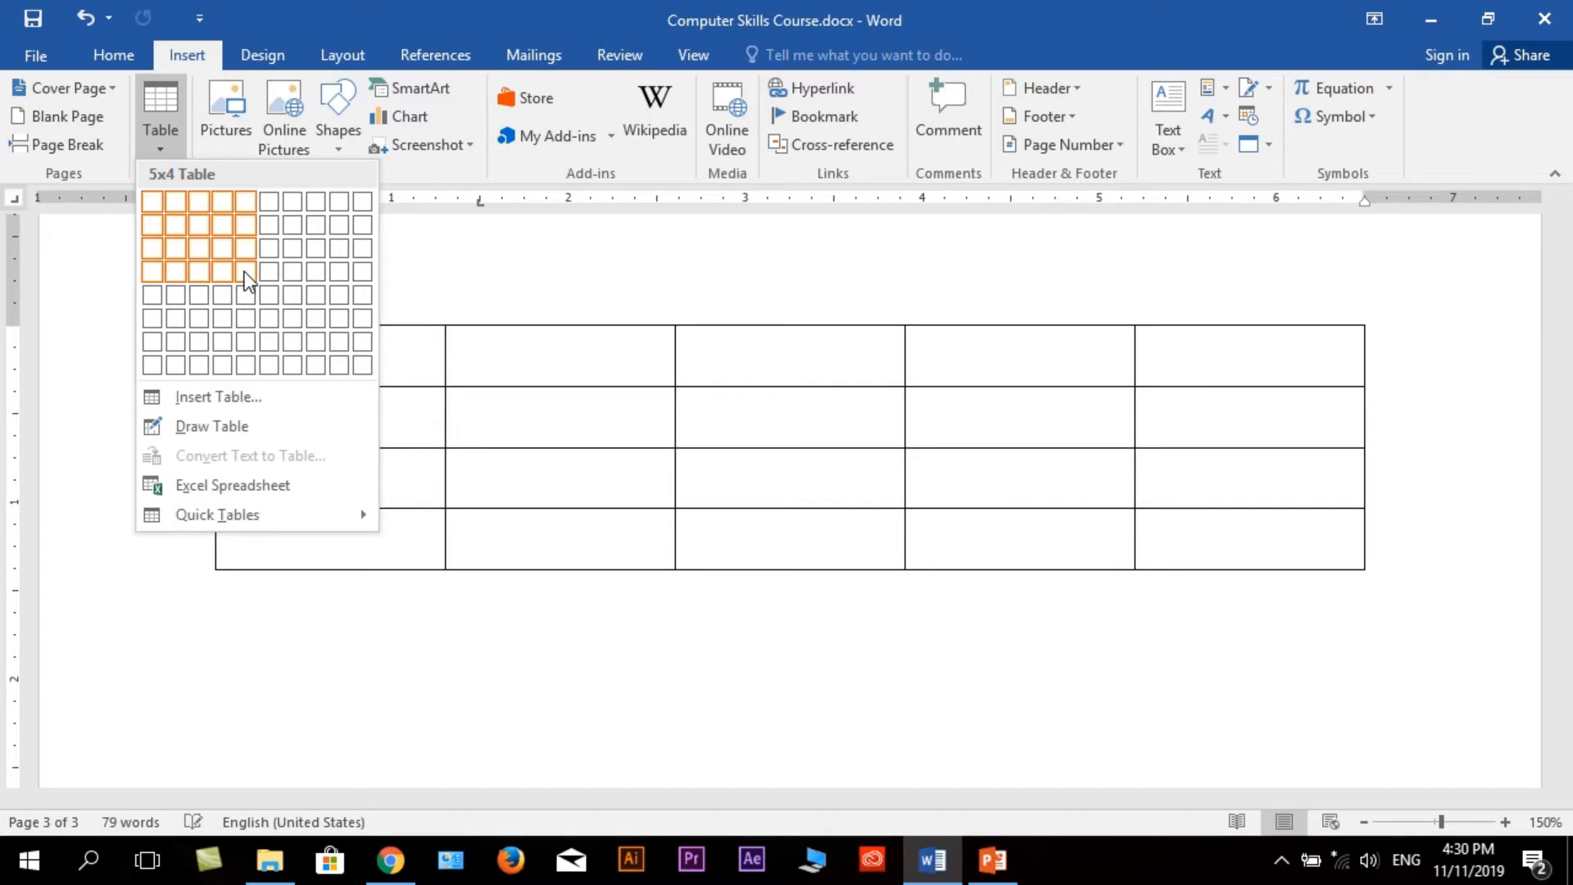
# Insert a table with five columns and four rows.
pyautogui.click(244, 272)
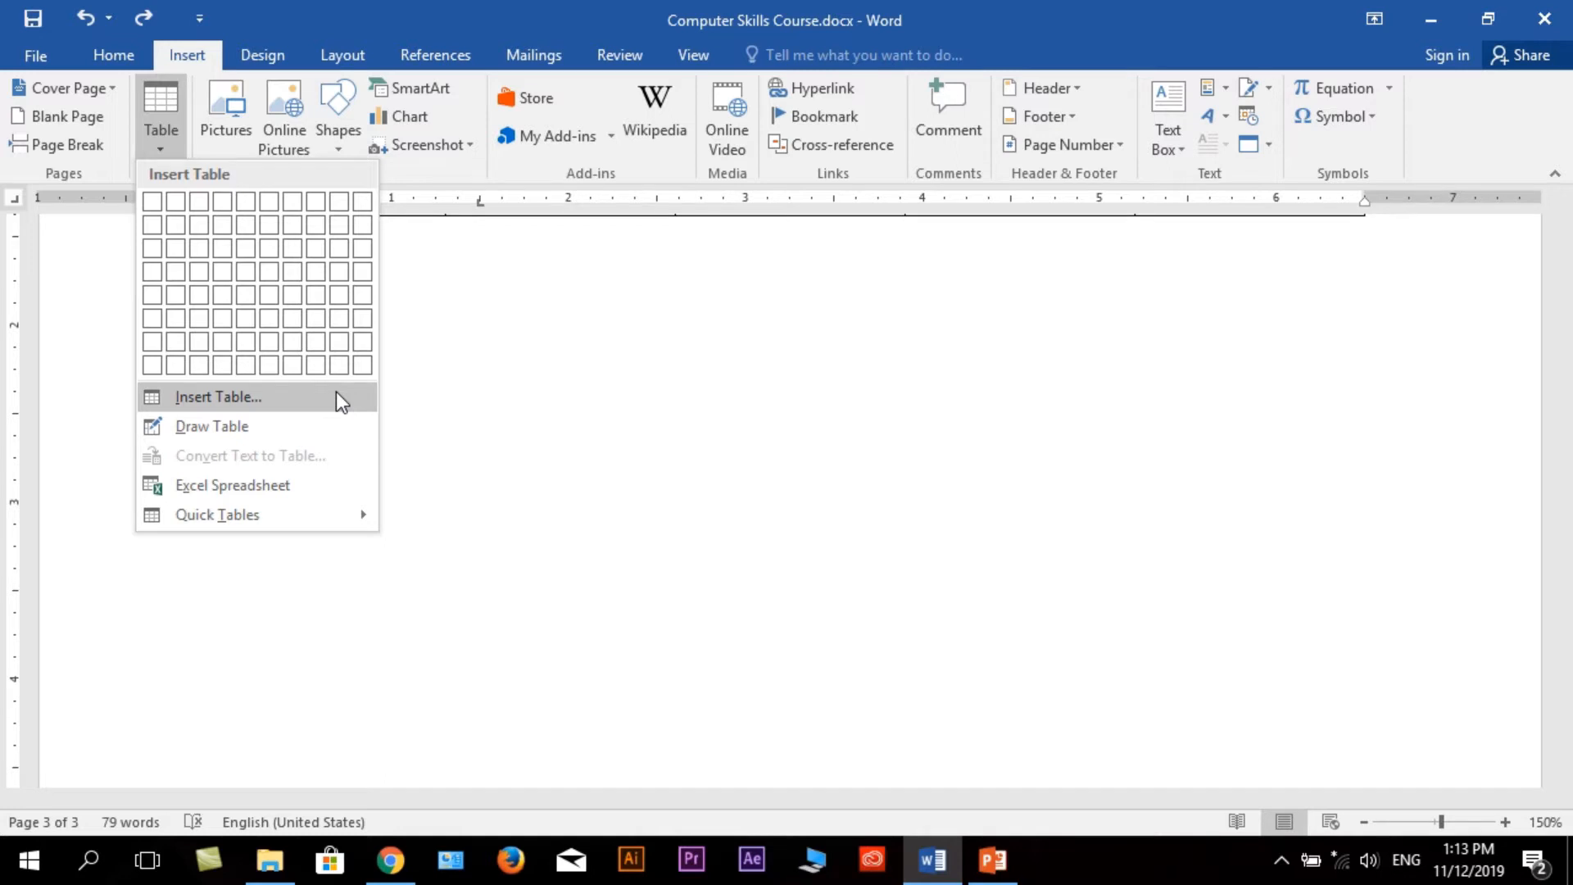
# Insert a second table below the first one with 6 columns, 3 rows and automatic fixed column width.
pyautogui.click(336, 392)
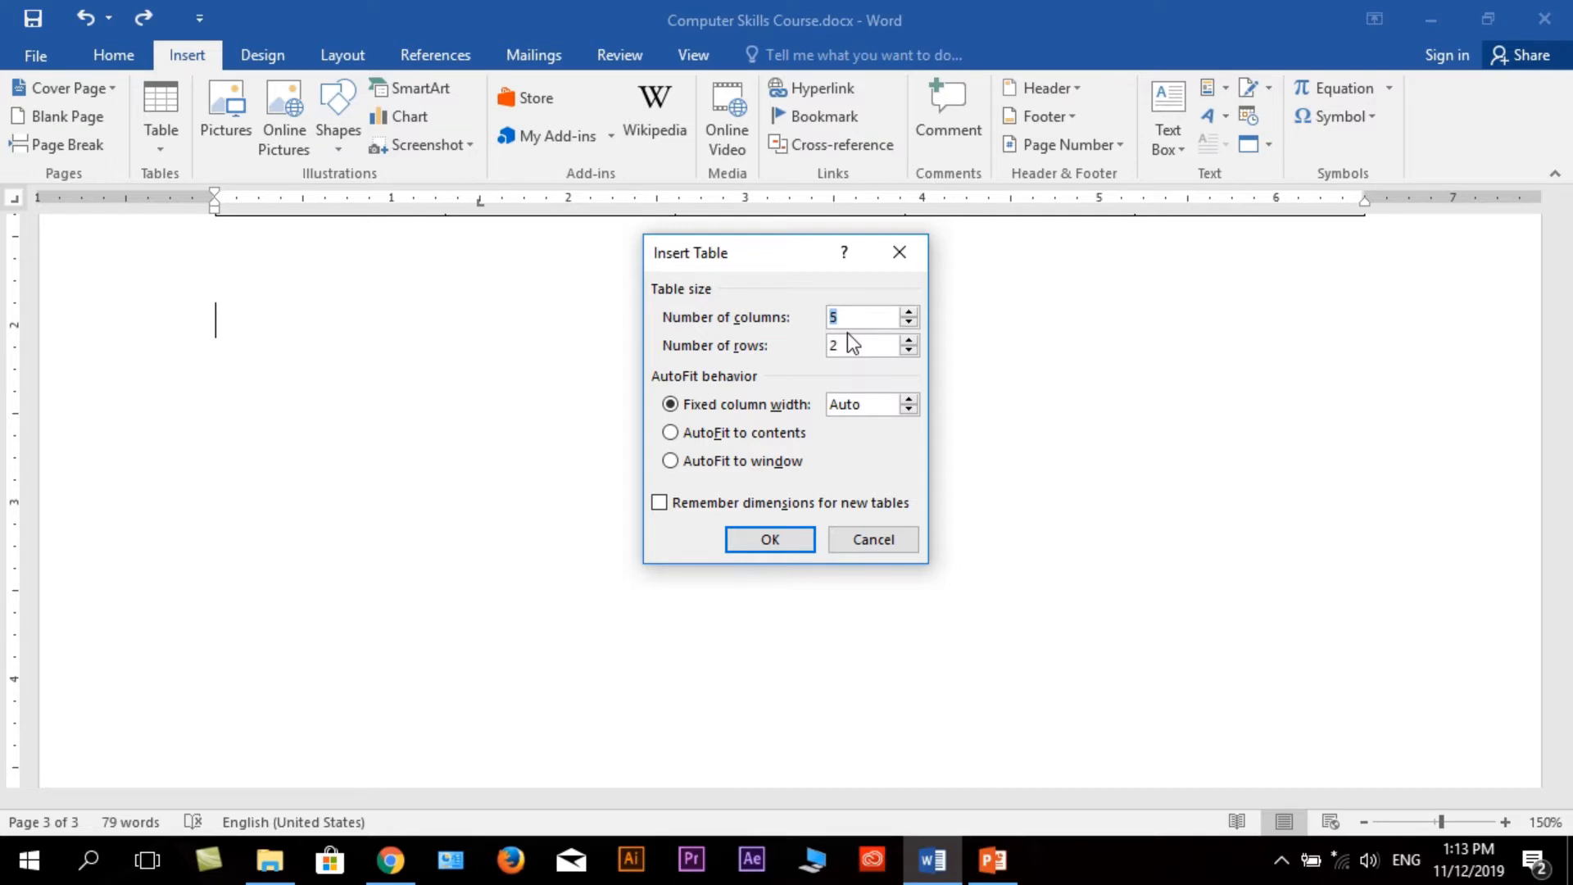
pyautogui.click(911, 312)
pyautogui.click(911, 312)
pyautogui.click(911, 322)
pyautogui.click(911, 312)
pyautogui.click(911, 340)
pyautogui.click(911, 340)
pyautogui.click(909, 351)
pyautogui.click(909, 340)
pyautogui.click(909, 312)
pyautogui.click(913, 323)
pyautogui.click(912, 323)
pyautogui.click(912, 323)
pyautogui.click(774, 541)
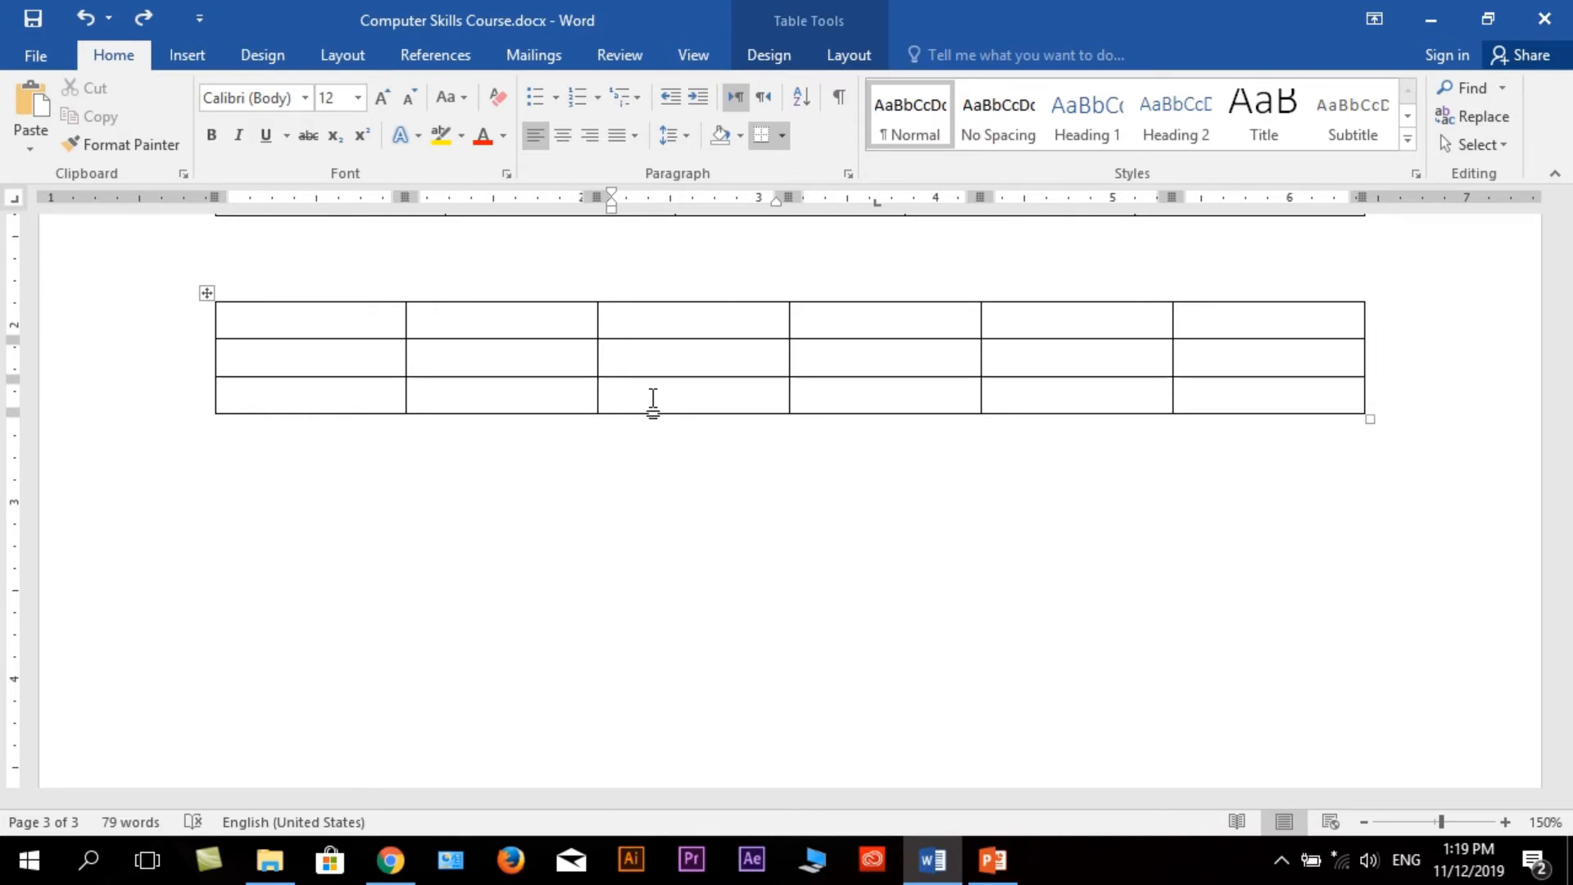
# Insert a new row below the last row of the six-column table.
pyautogui.rightClick(653, 401)
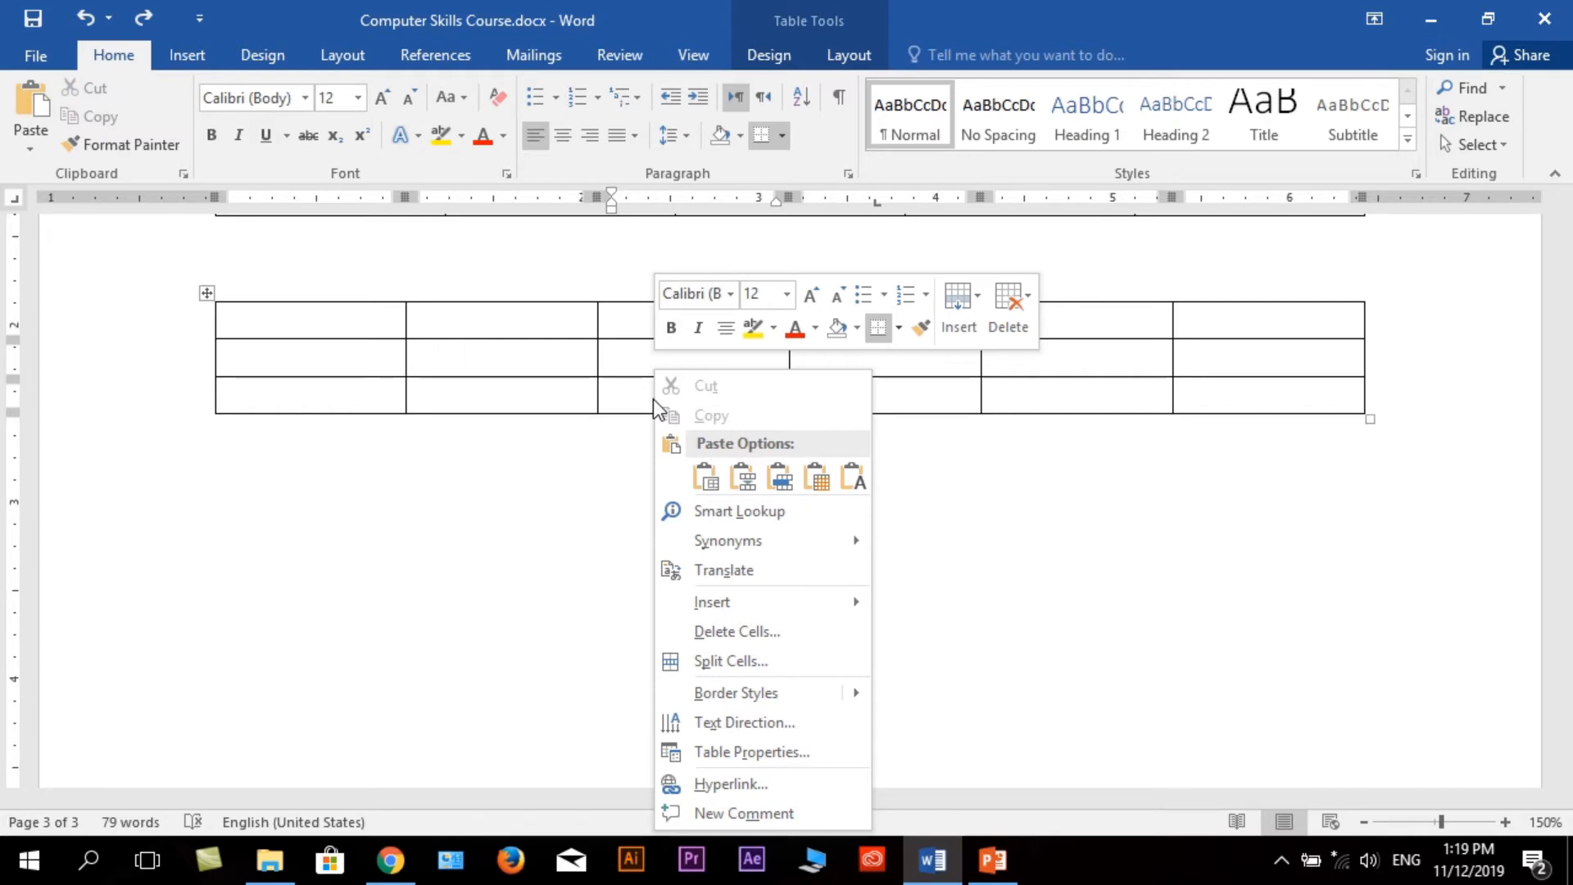
pyautogui.click(632, 396)
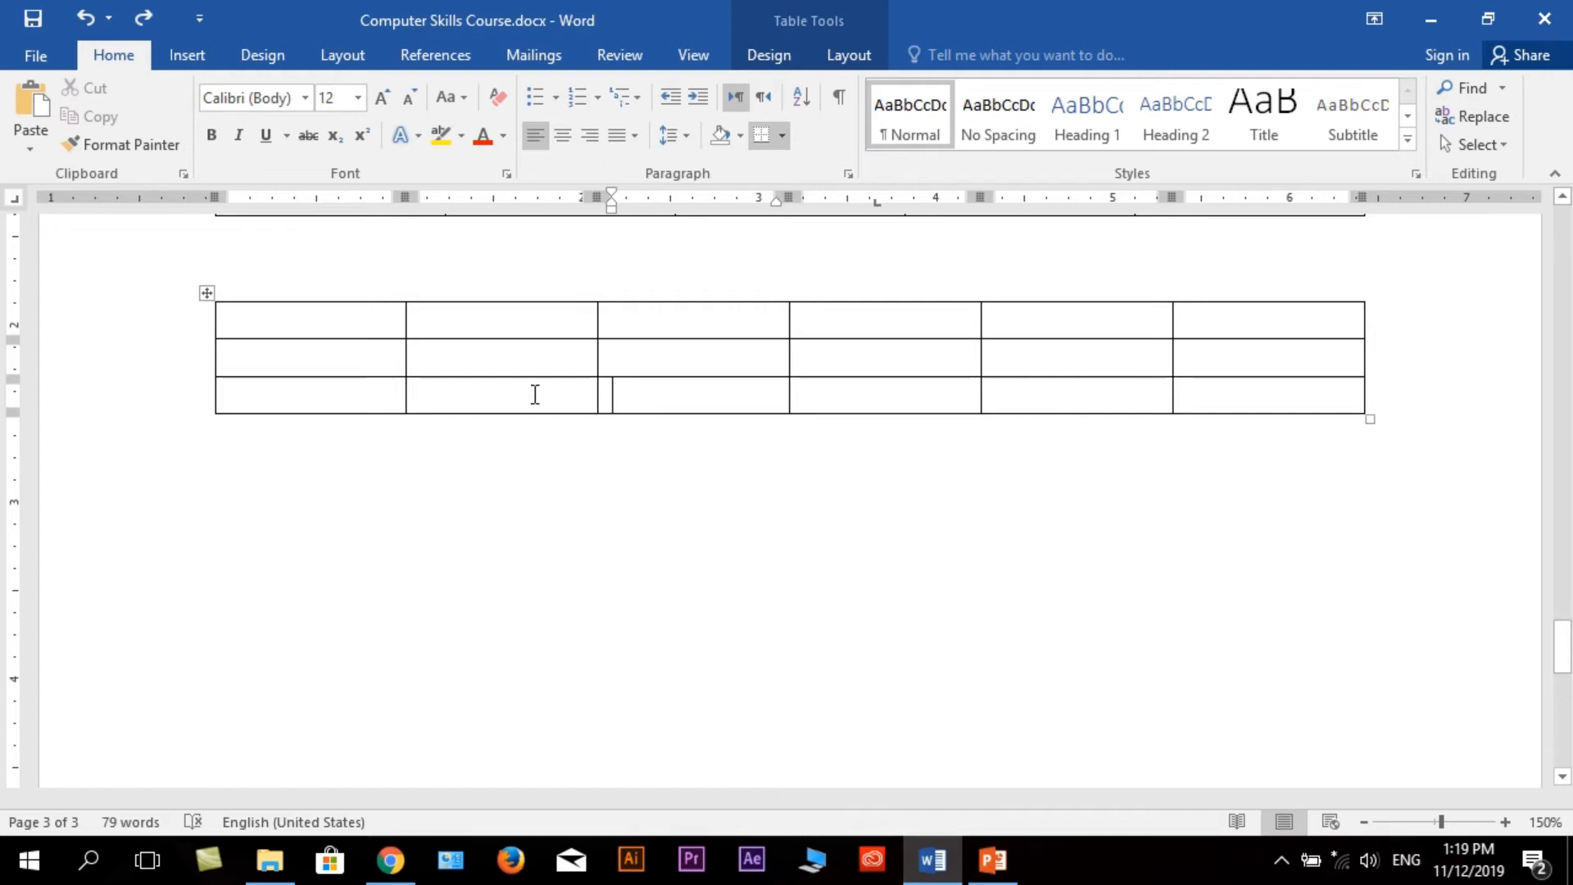
pyautogui.click(358, 401)
pyautogui.rightClick(360, 401)
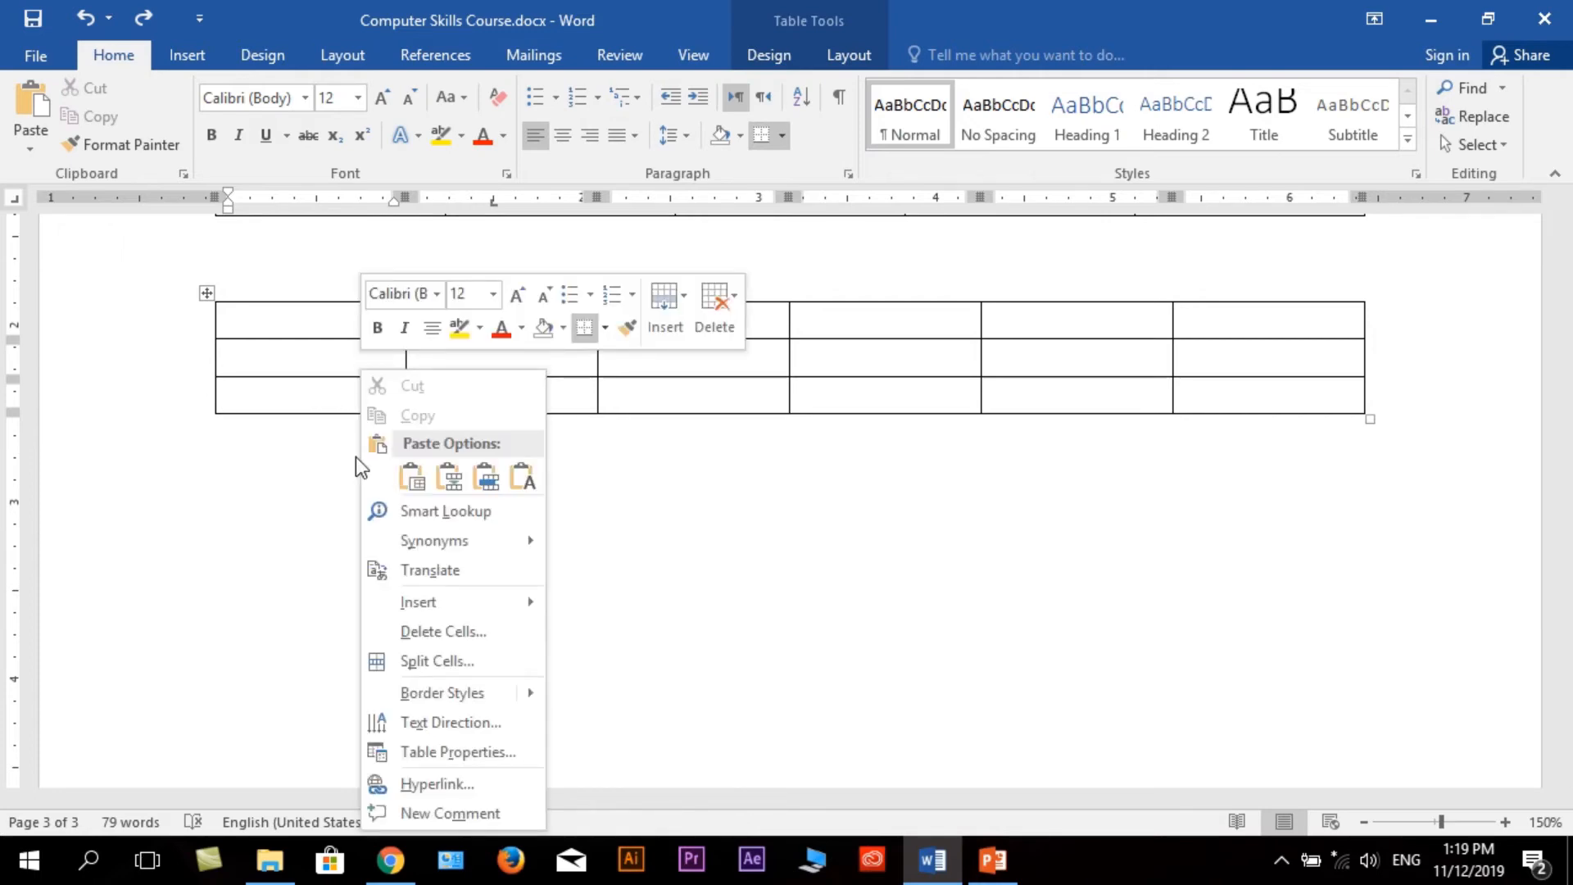
pyautogui.moveTo(455, 608)
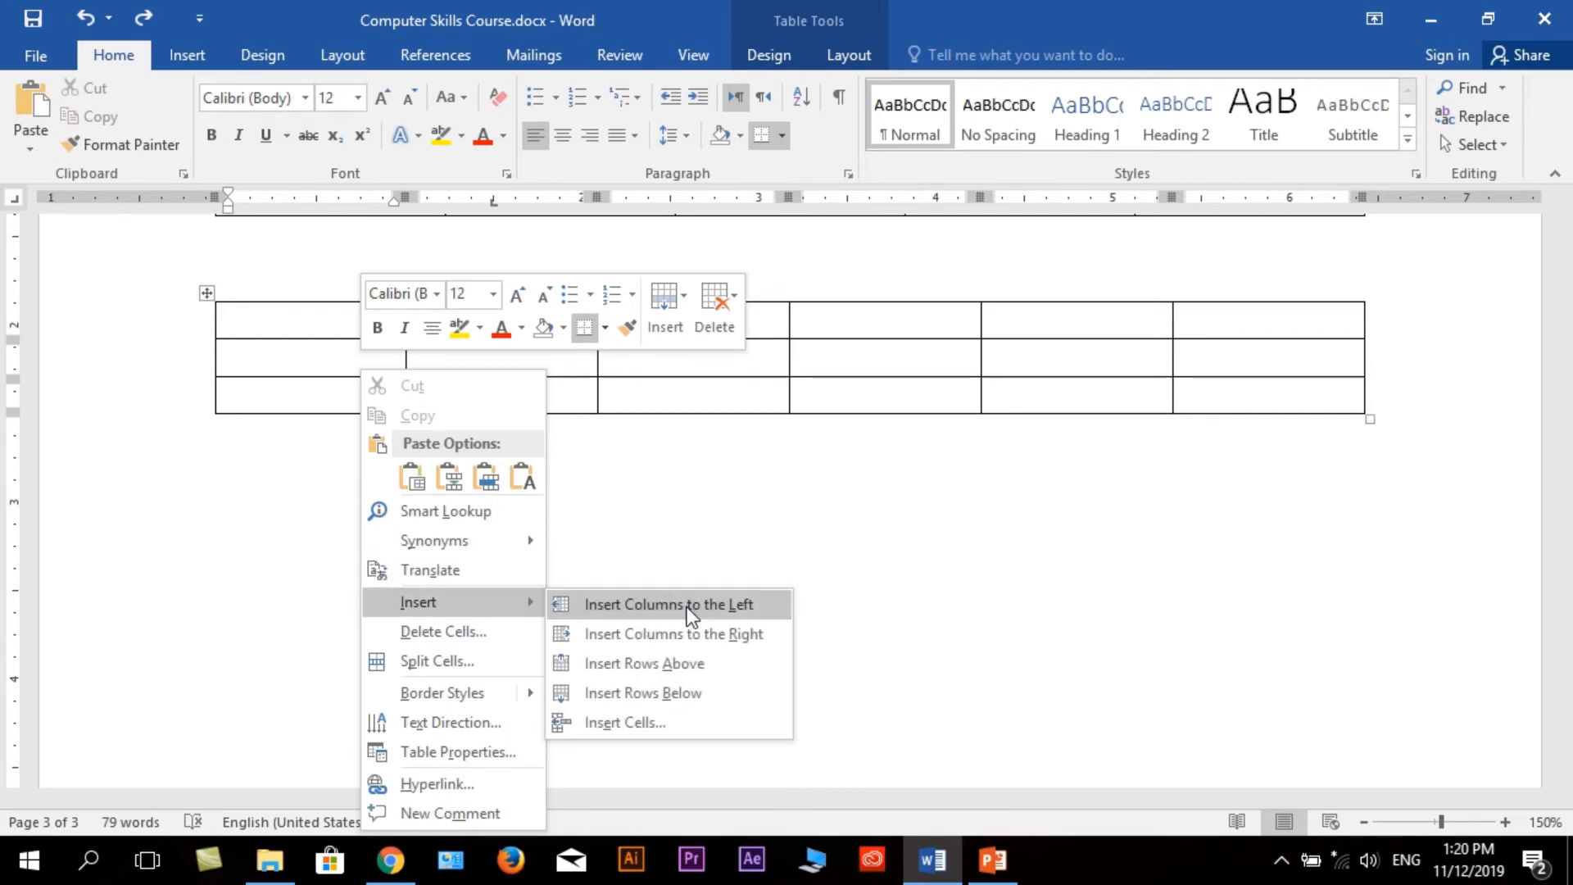
pyautogui.click(706, 688)
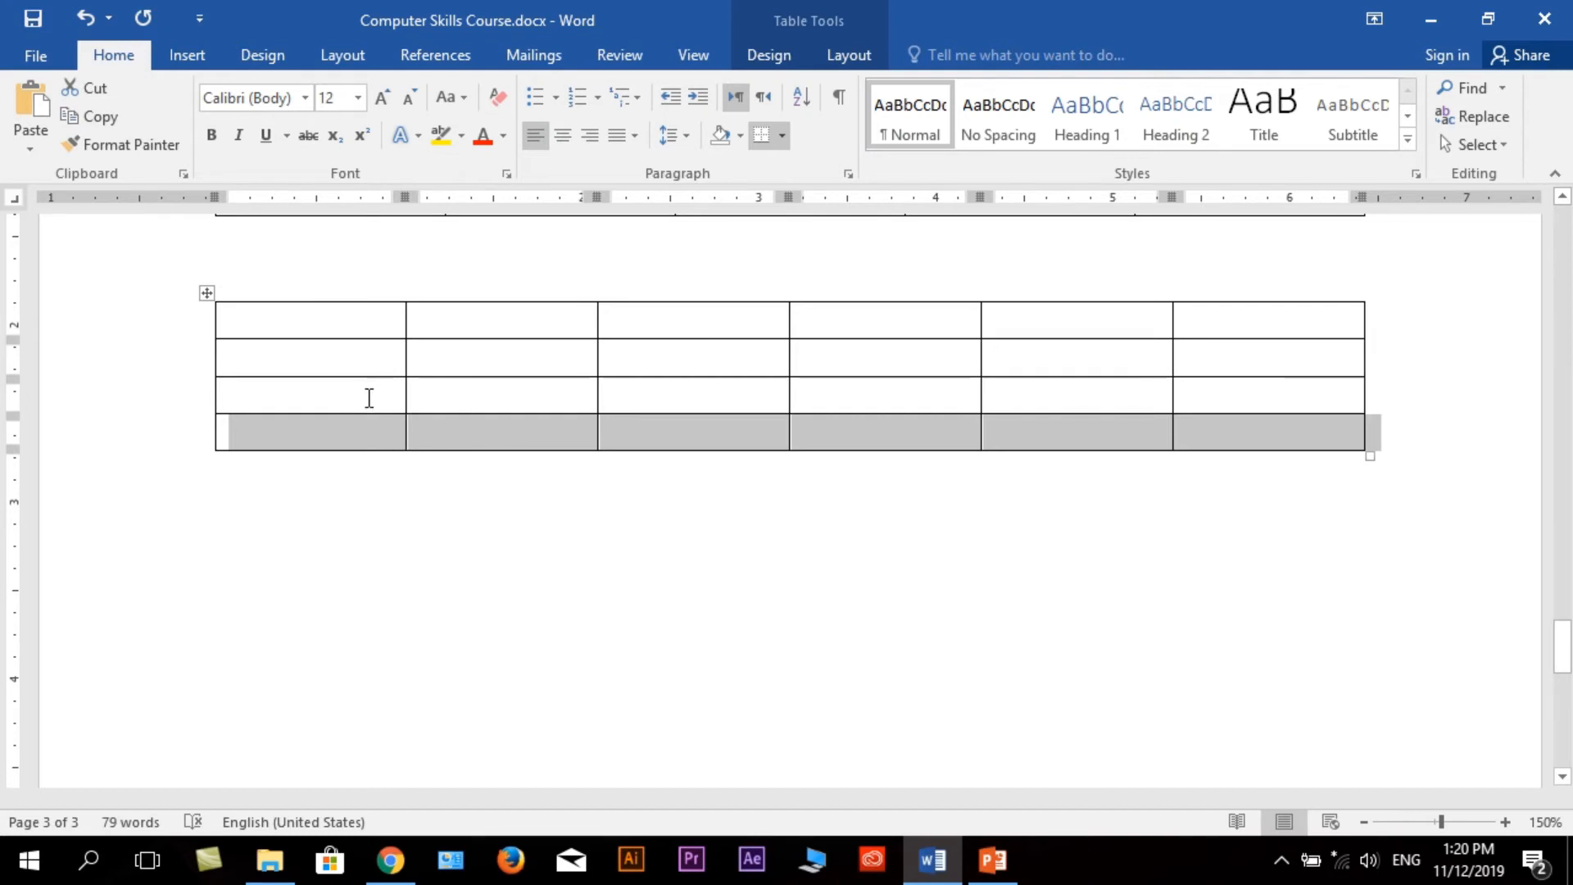
# Insert another row directly above the bottom row of the six-column table.
pyautogui.click(345, 434)
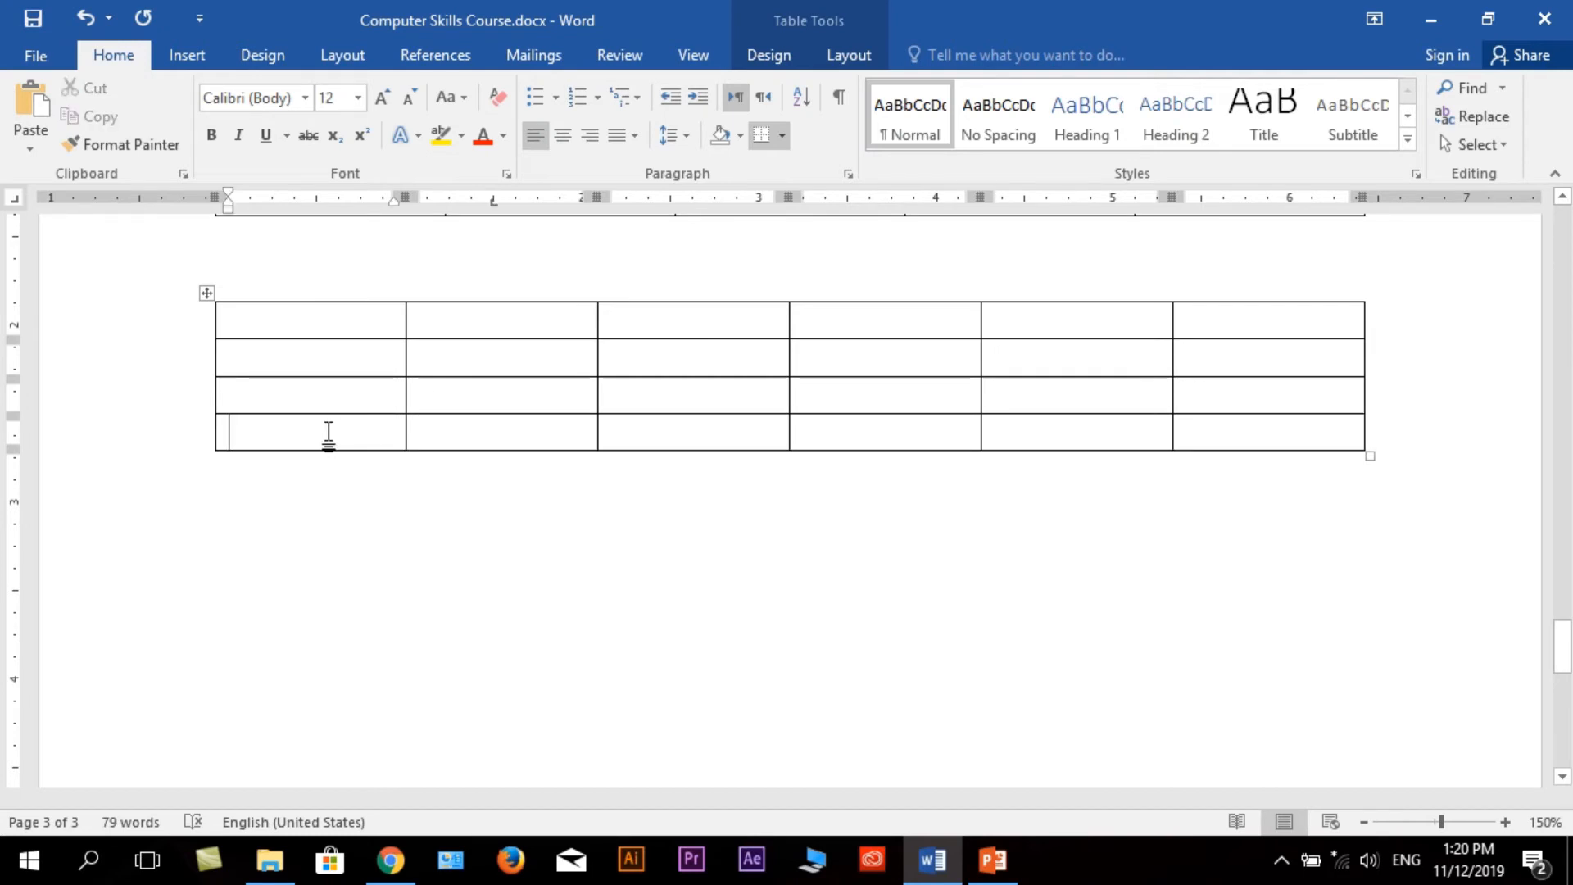
pyautogui.rightClick(330, 439)
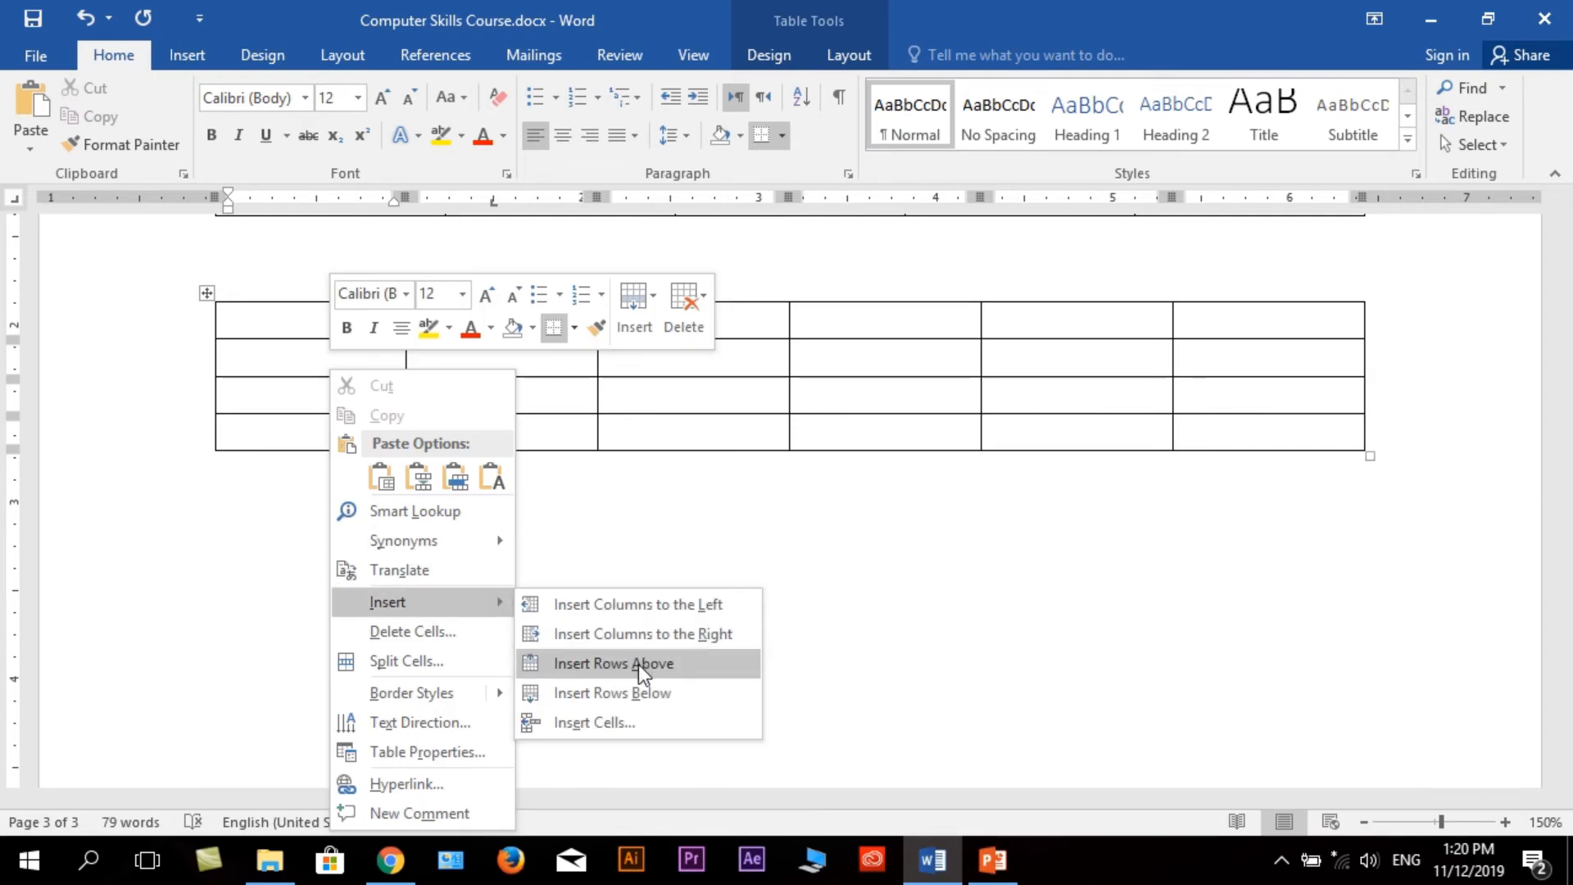
pyautogui.click(660, 666)
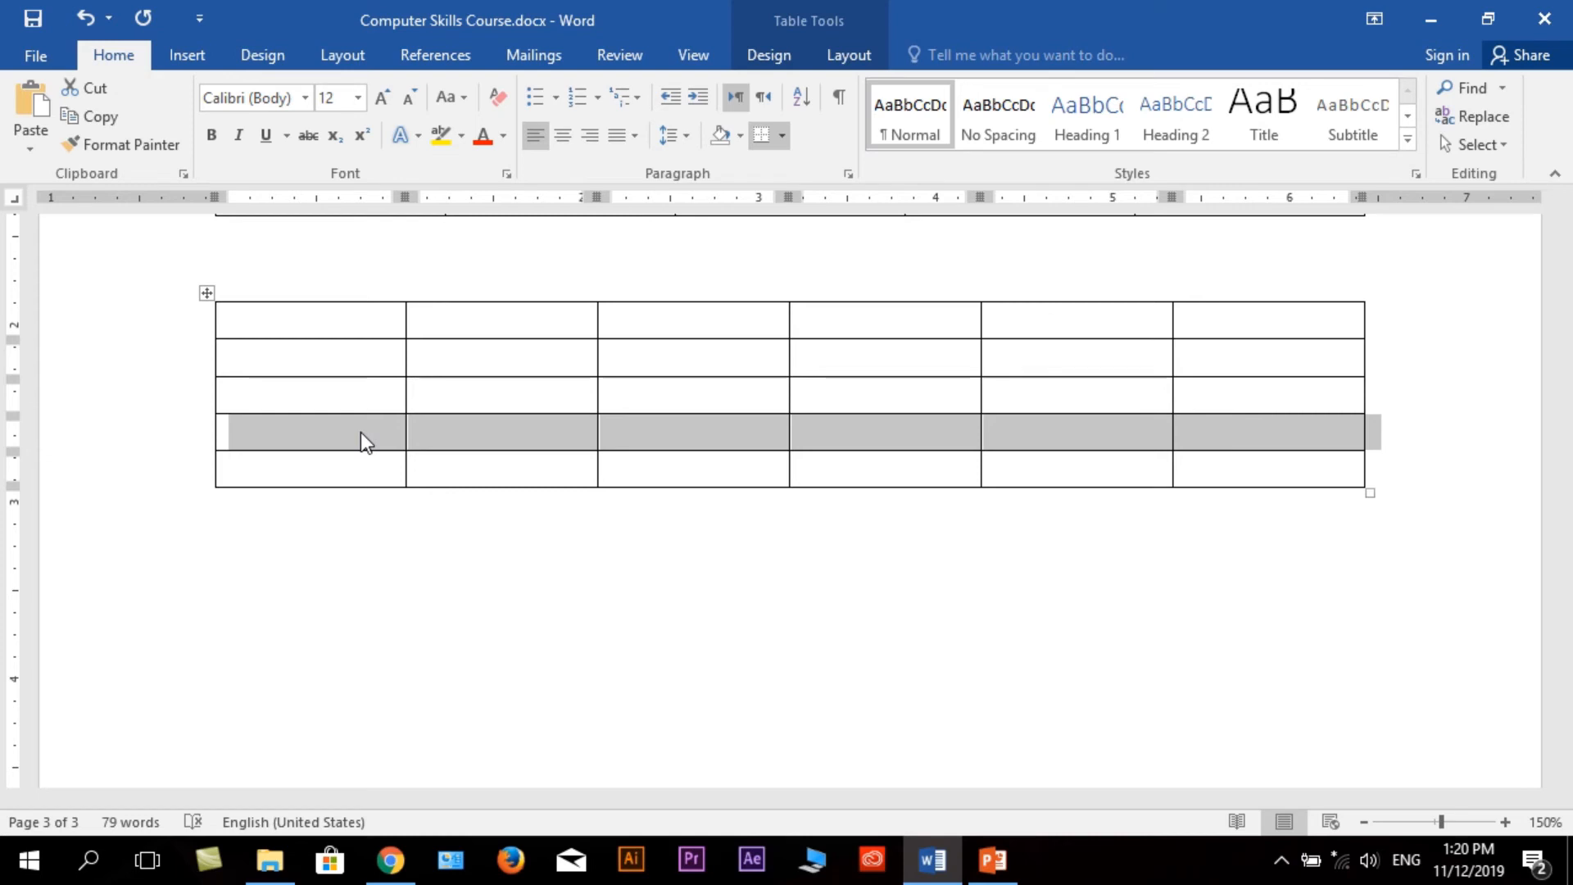
# Add four rows at once below the six-column table's last row, based on a selection of its second to fifth rows.
pyautogui.click(289, 385)
pyautogui.moveTo(238, 358); pyautogui.dragTo(1254, 465)
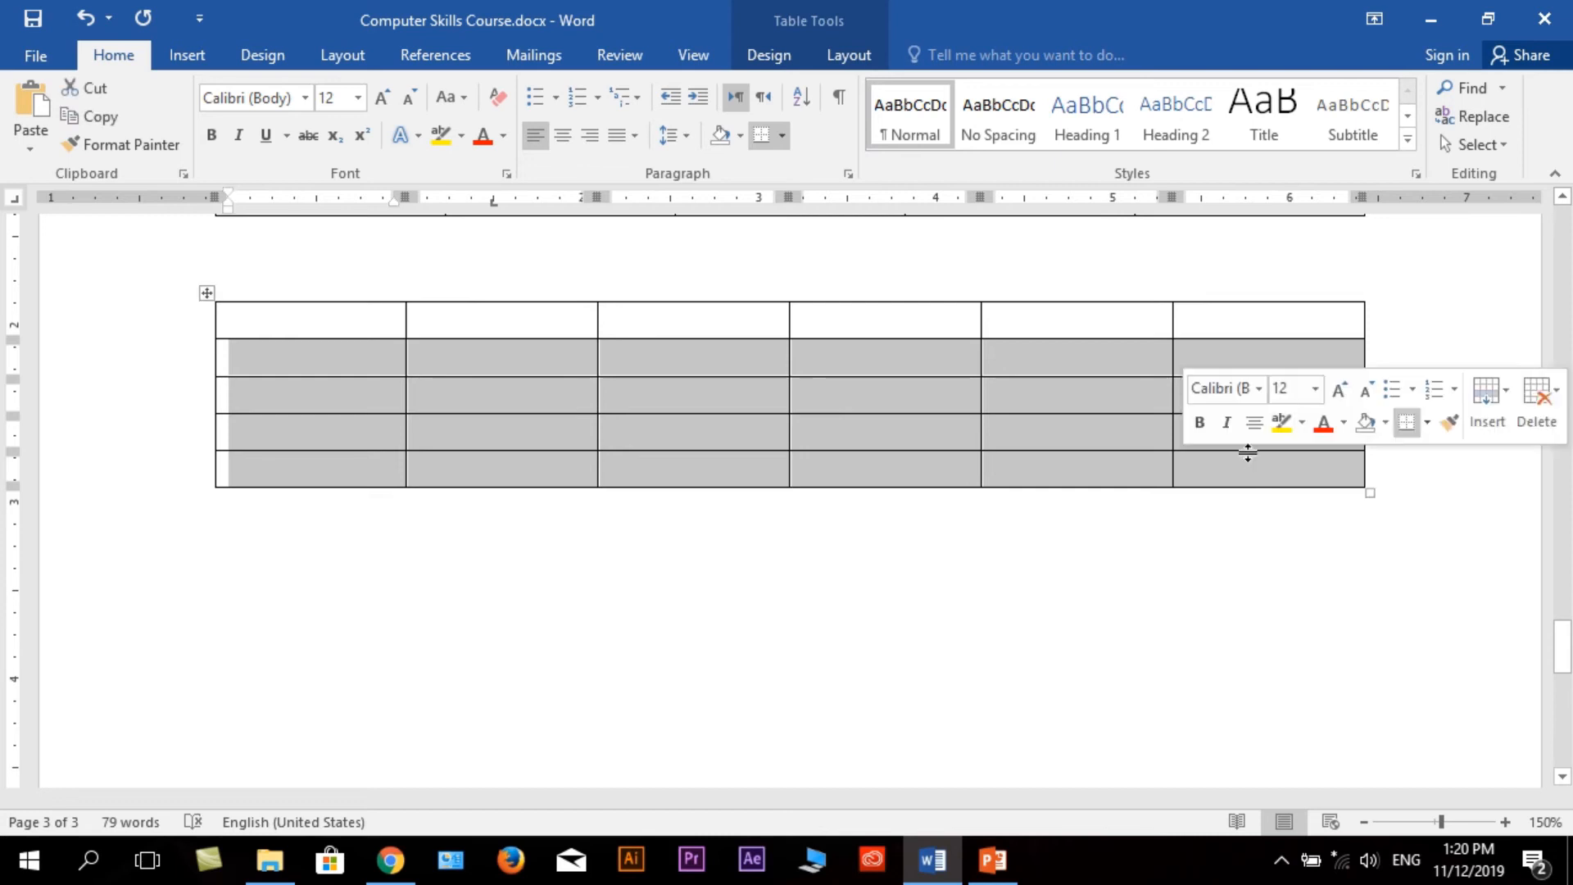
pyautogui.rightClick(1073, 412)
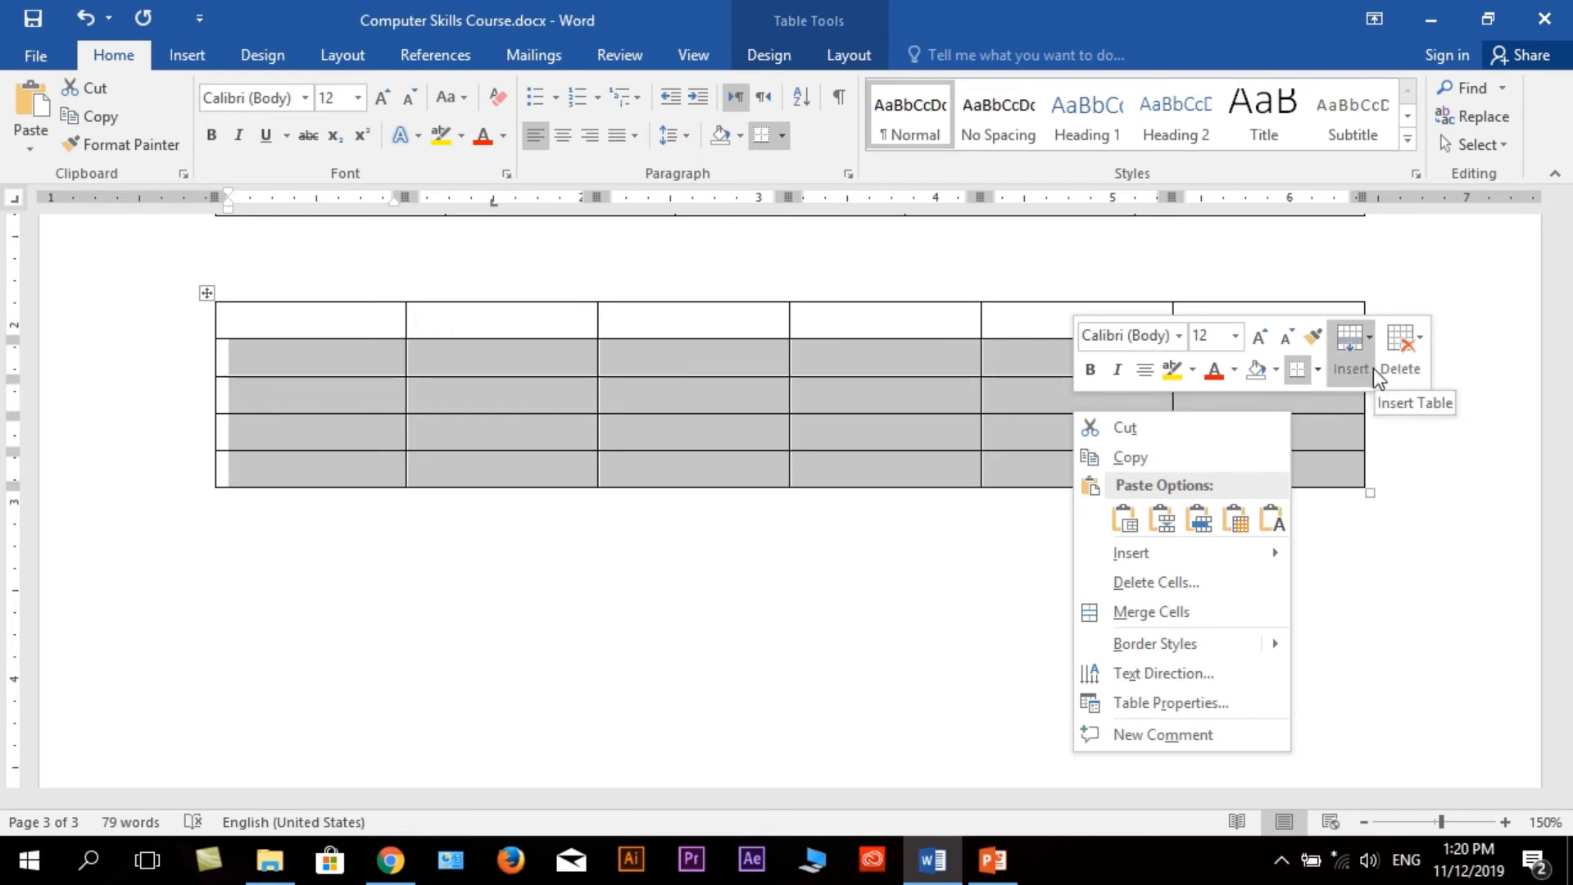
pyautogui.moveTo(1210, 553)
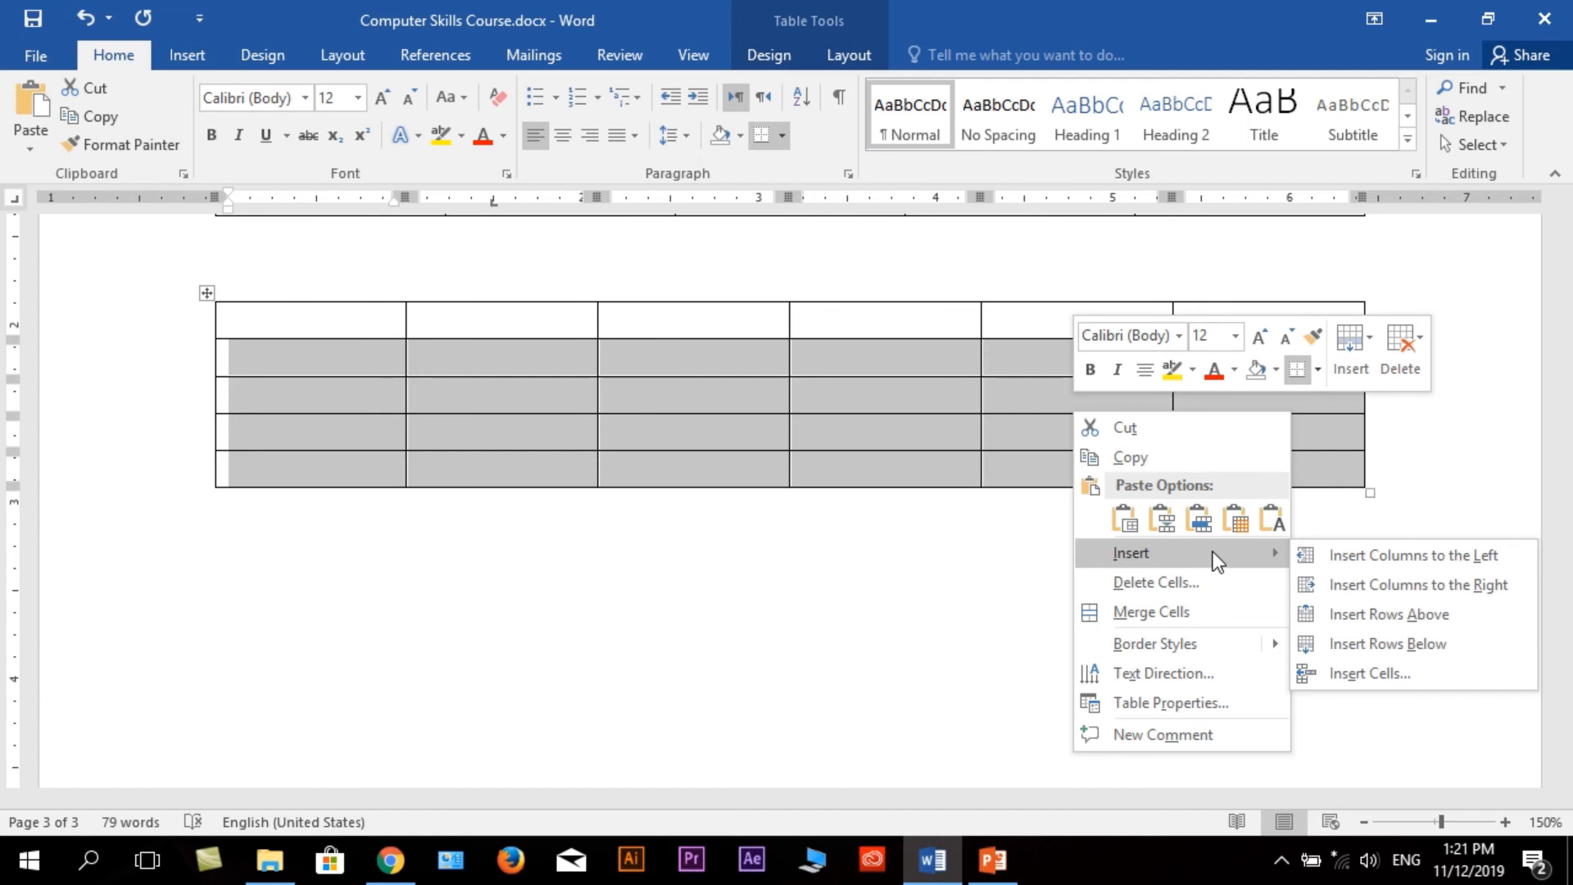
pyautogui.click(1403, 643)
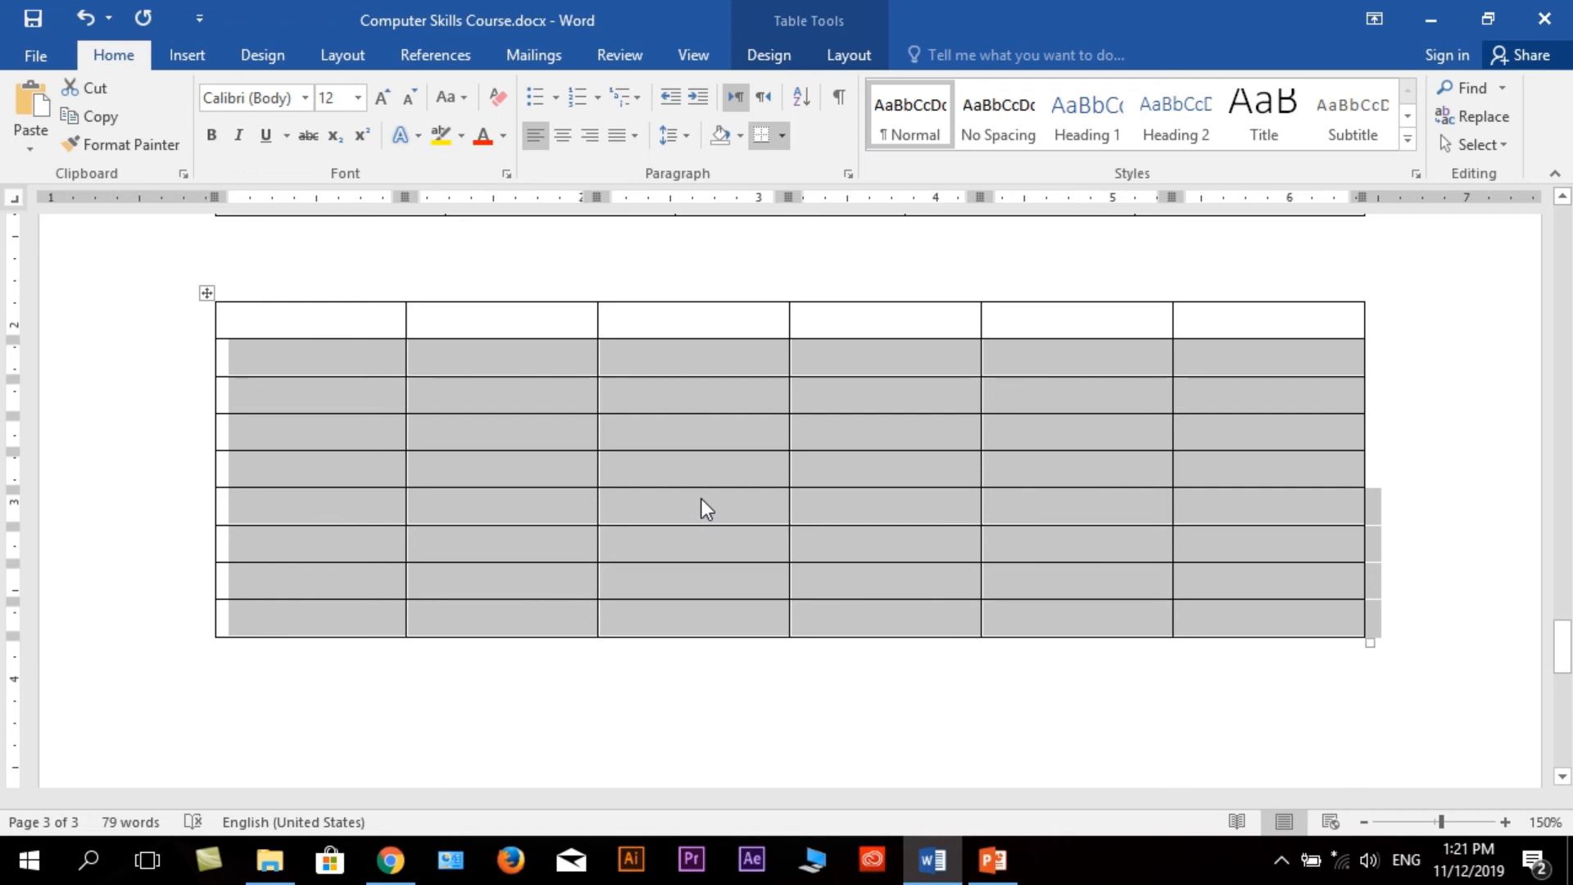
pyautogui.click(614, 393)
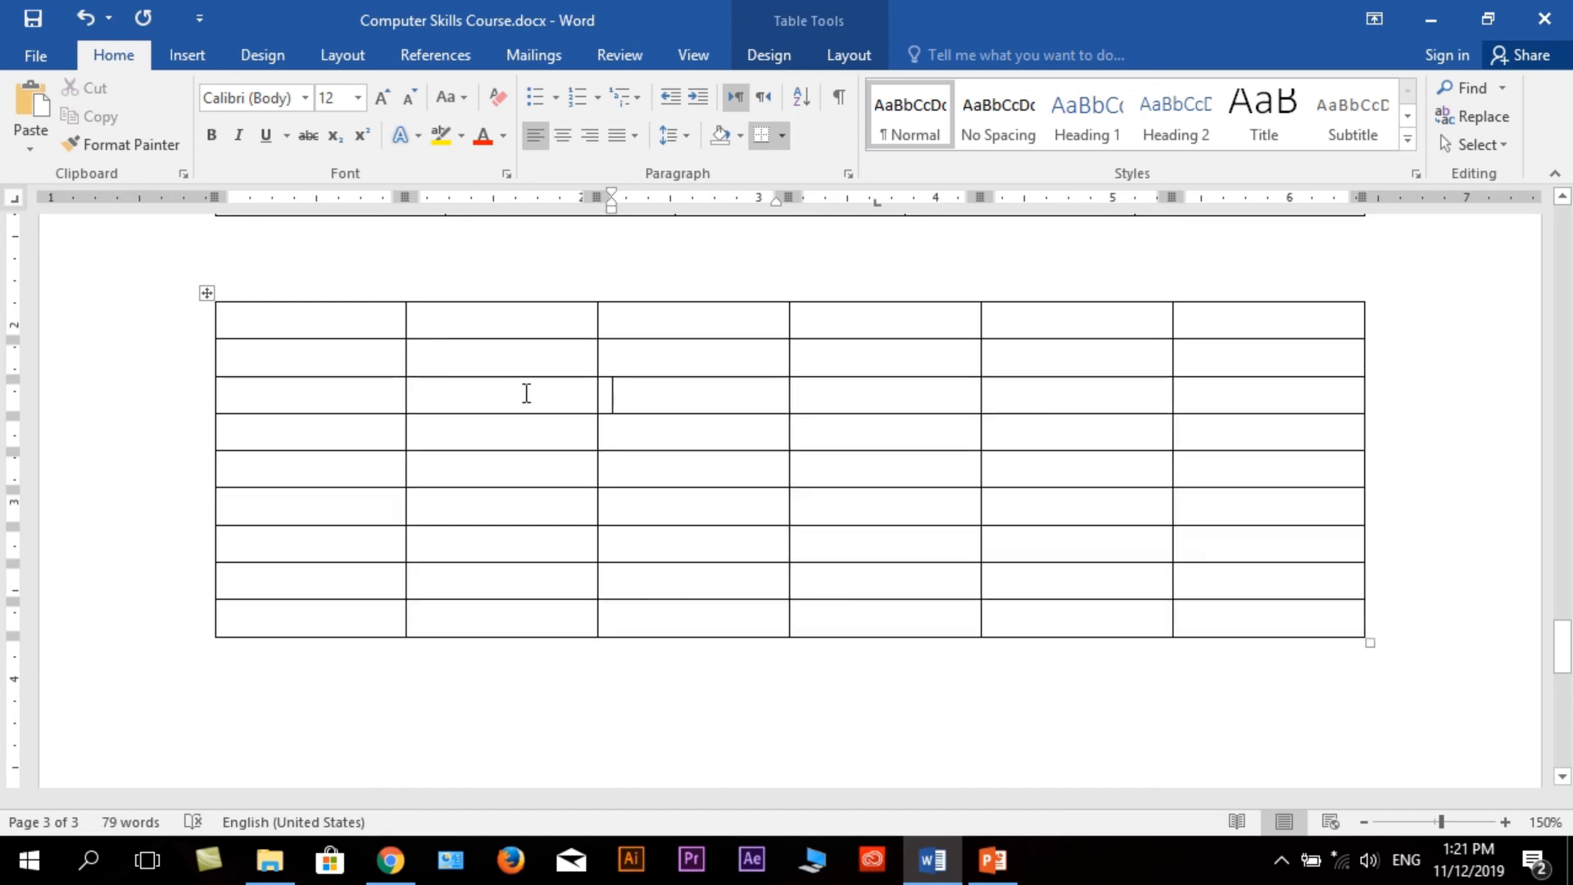
# Fill the first three cells of the table's top row with "Hello", "World" and "!".
pyautogui.click(297, 356)
pyautogui.click(281, 323)
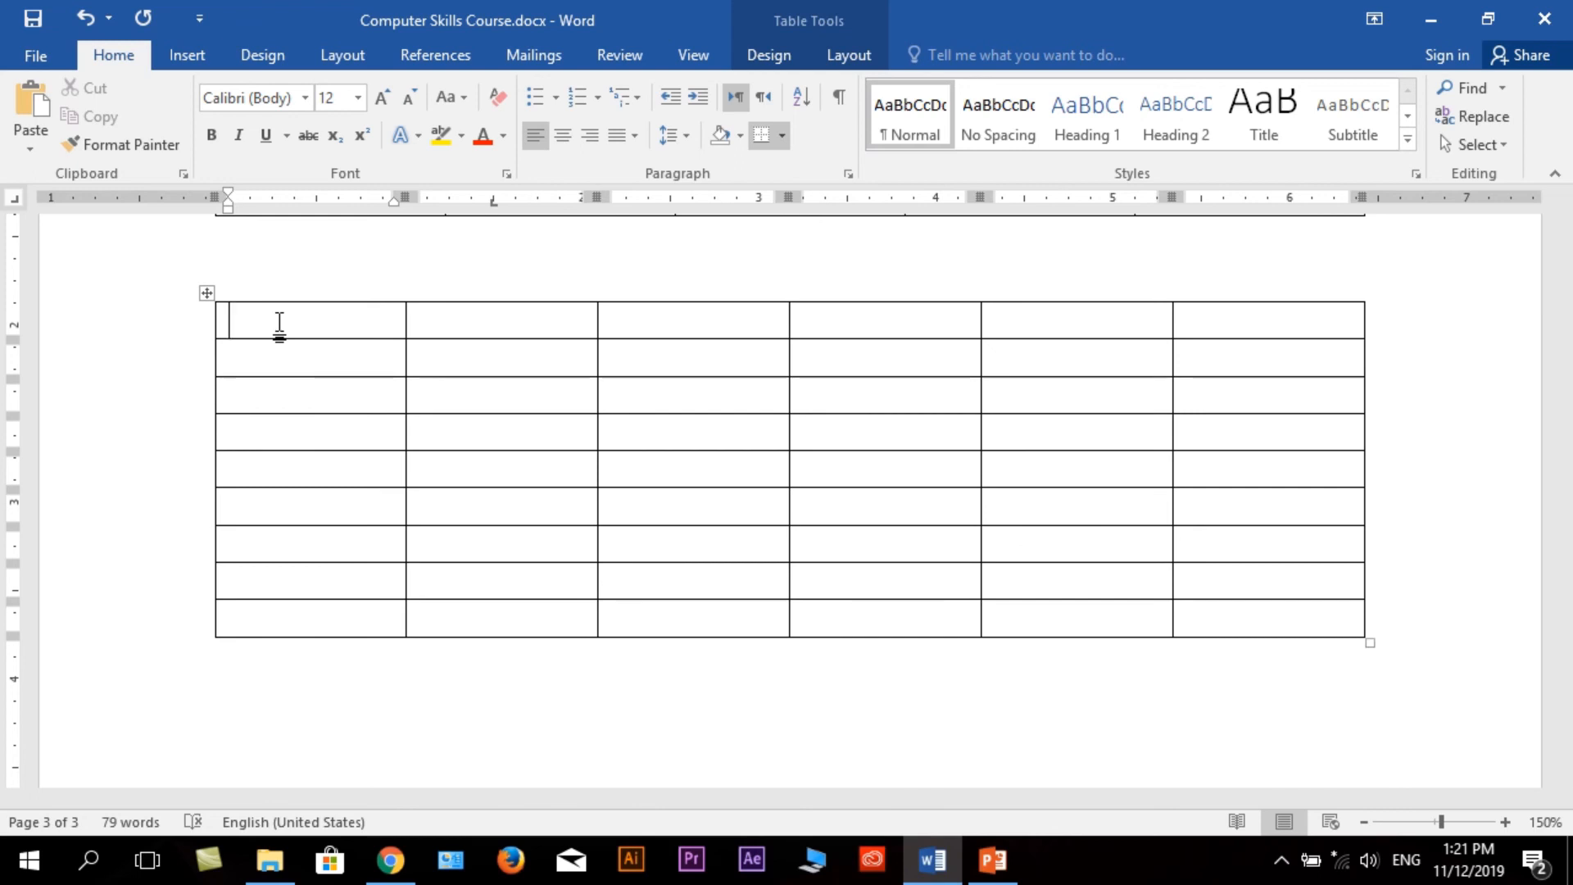
pyautogui.write('Hello')
pyautogui.click(468, 312)
pyautogui.write('W')
pyautogui.press('capslock')
pyautogui.write('or')
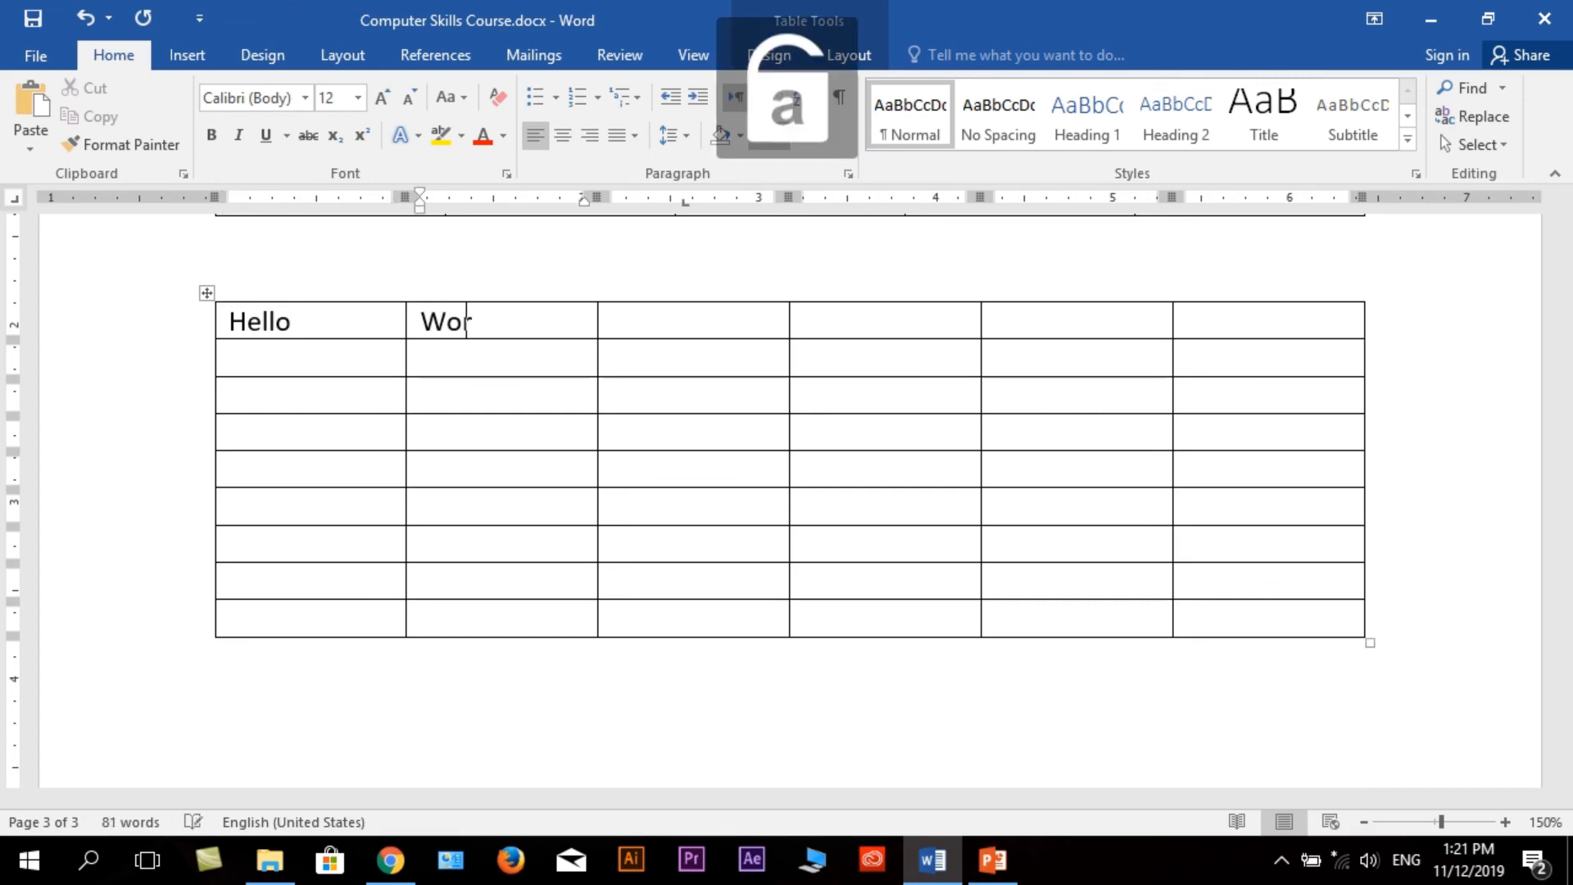
pyautogui.write('ld')
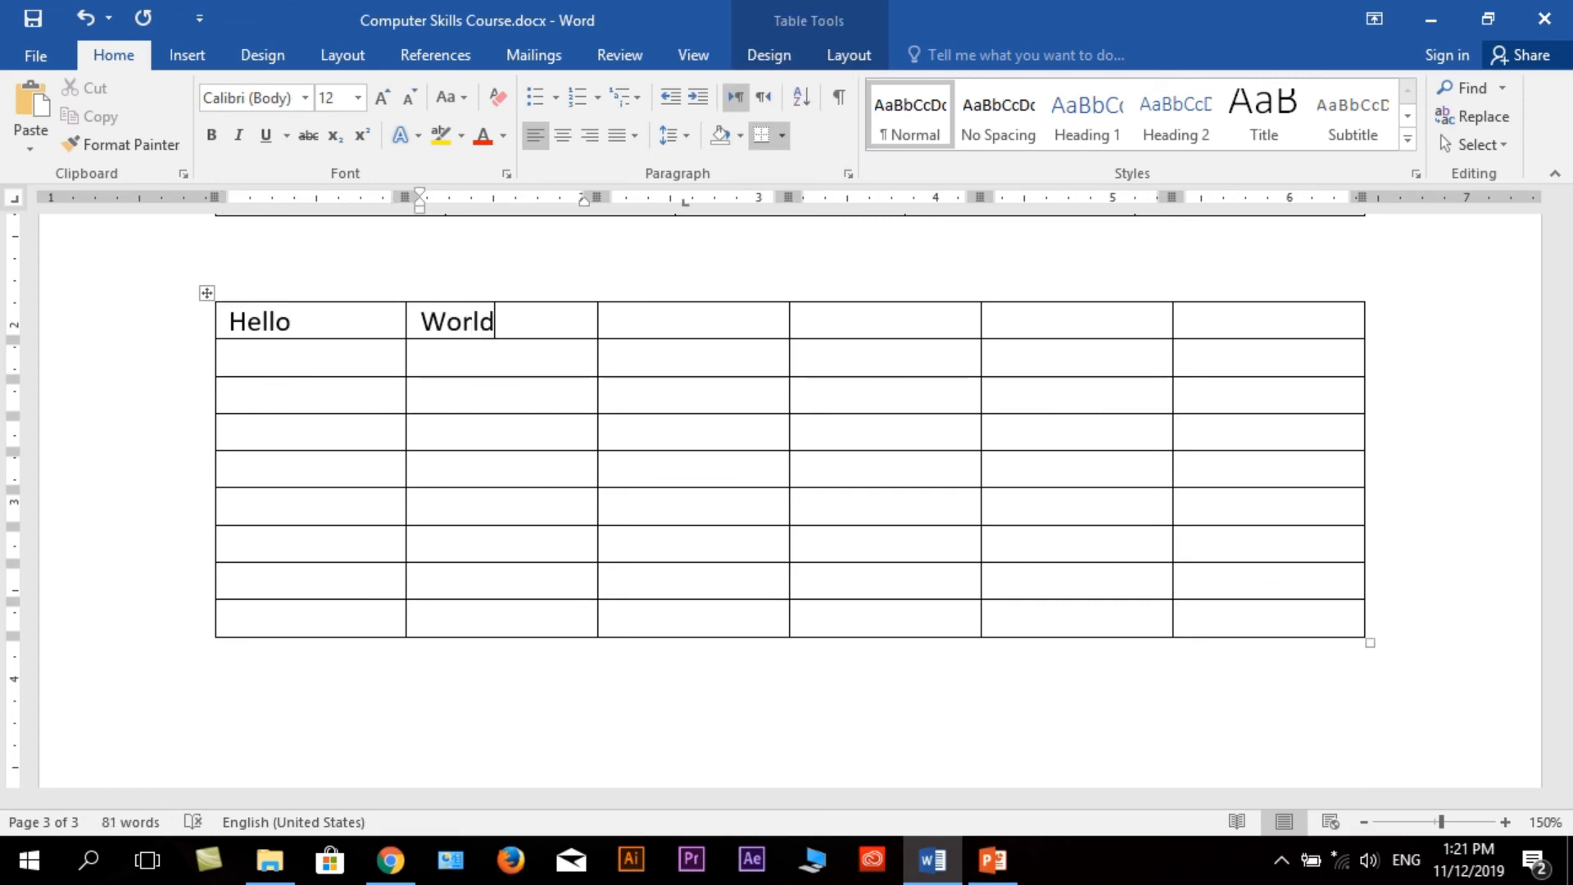
pyautogui.click(639, 317)
pyautogui.write('!')
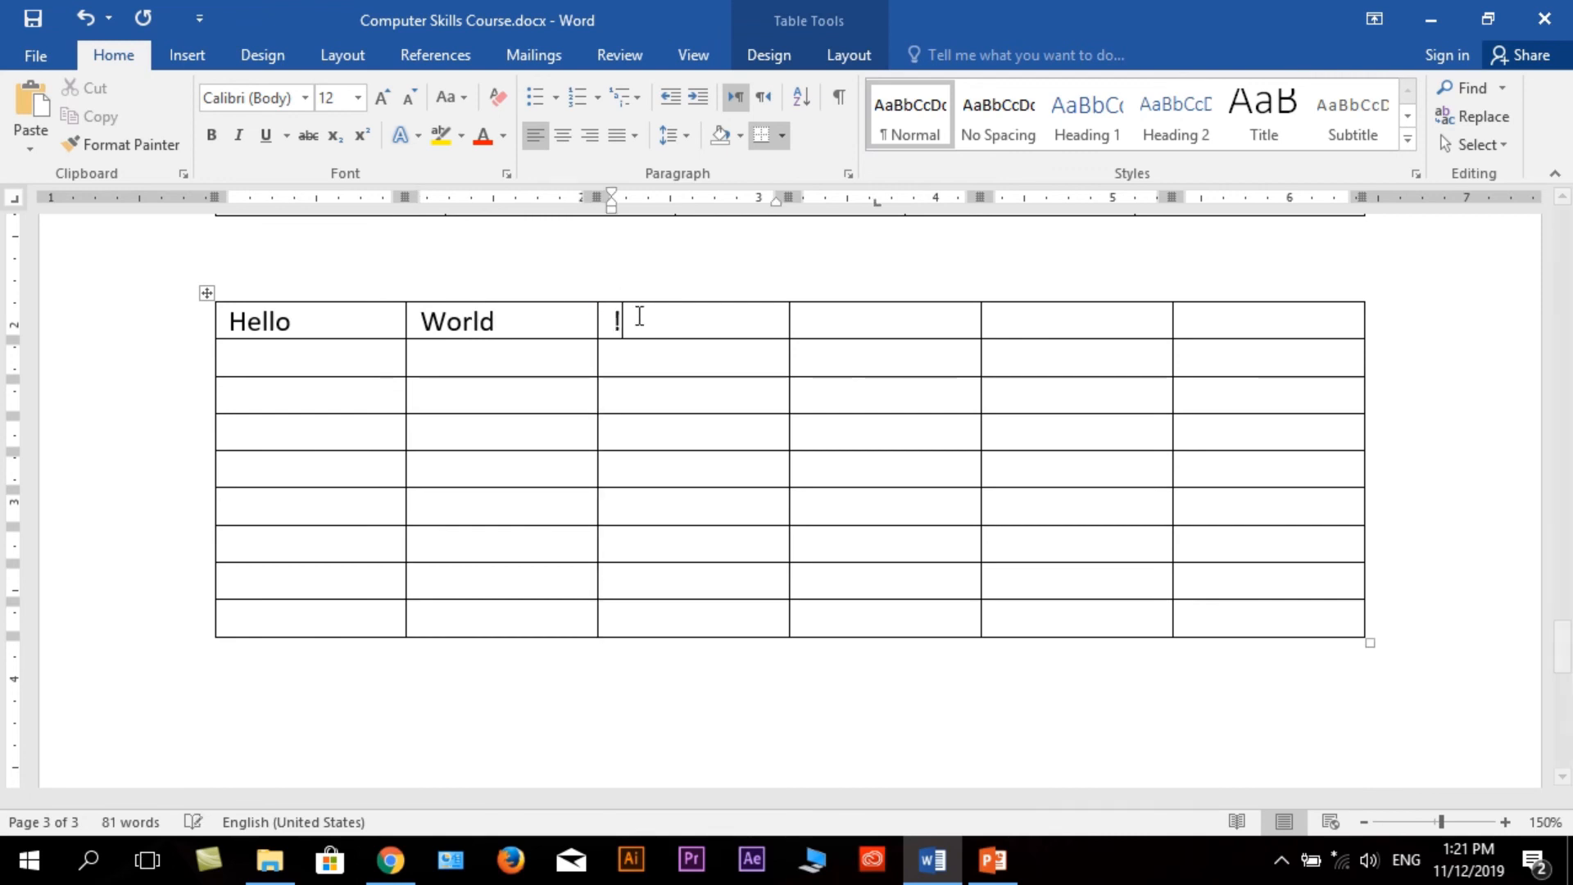